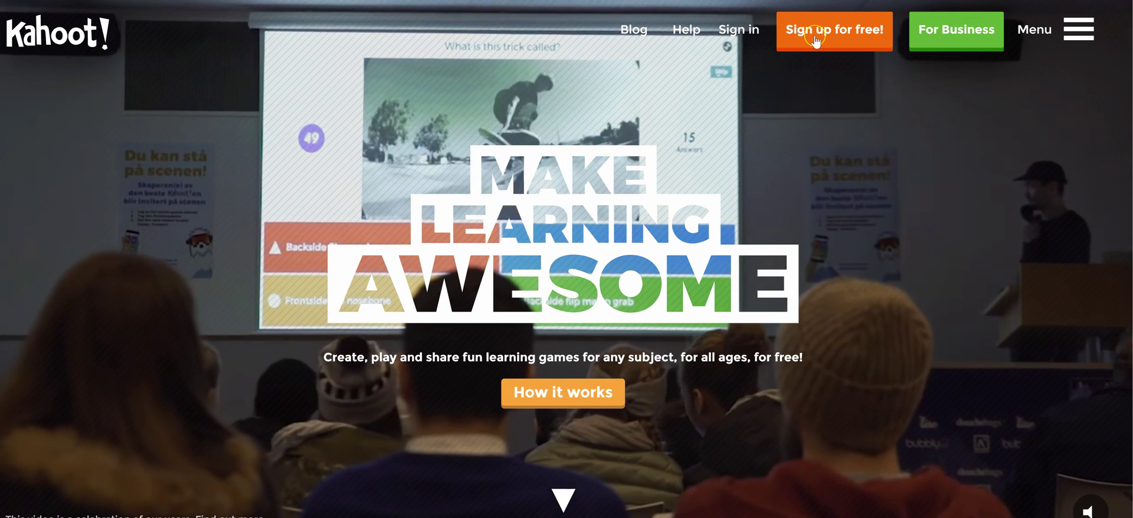
# - Choose 'Sign up for free!' on the Kahoot! home page to begin creating an account
pyautogui.click(816, 38)
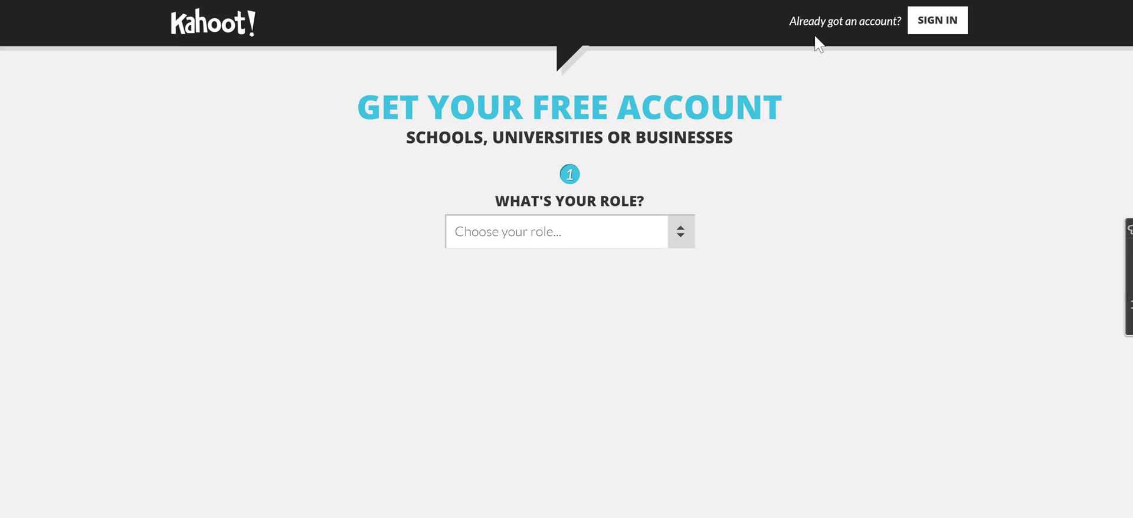
# - Sign in with an existing account to reach the Kahoot! dashboard
pyautogui.click(930, 18)
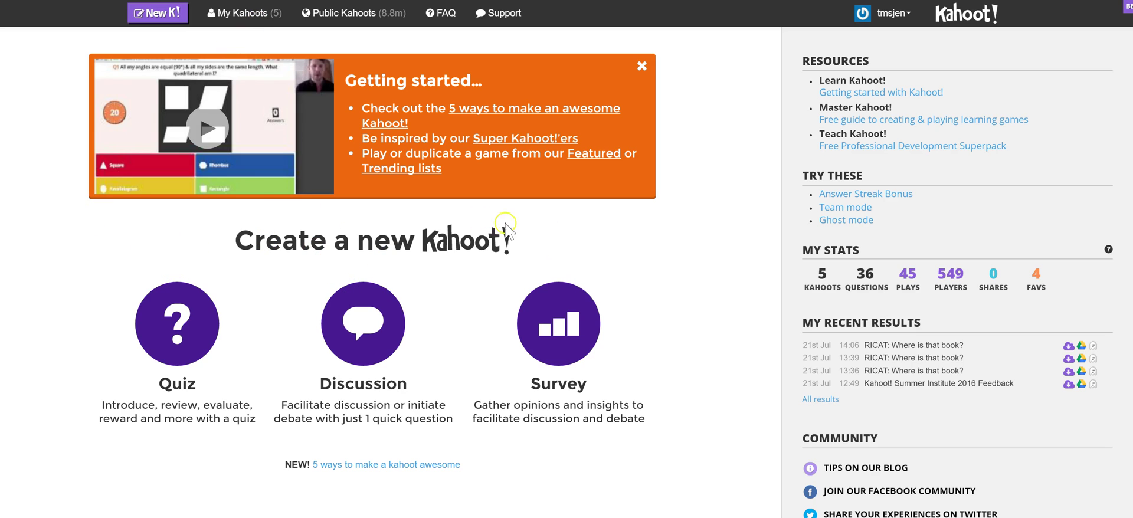
# - Open 'RICAT: Where is that book?' from My Kahoots and launch its preview
pyautogui.click(241, 13)
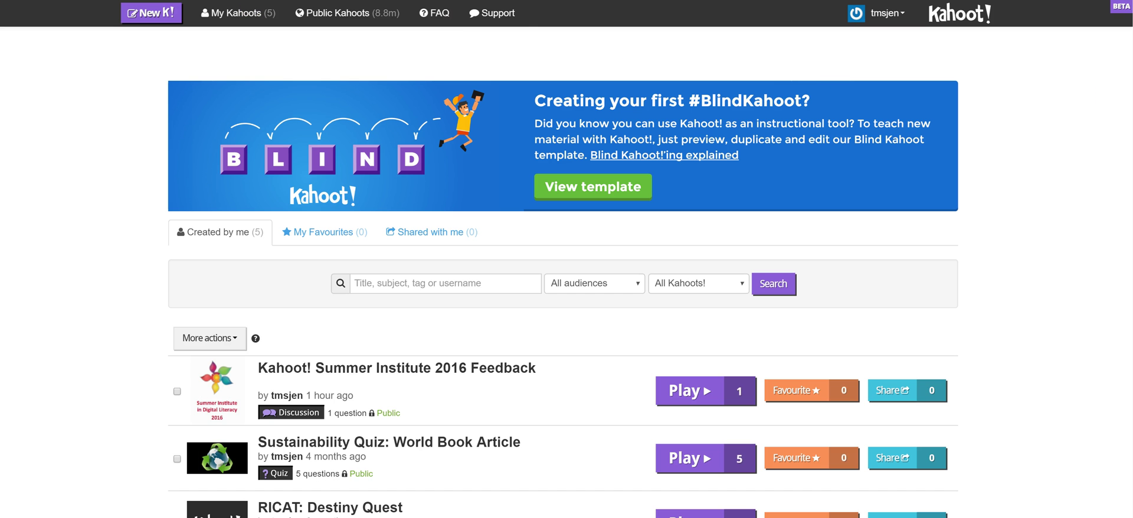
pyautogui.scroll(-4, 427, 307)
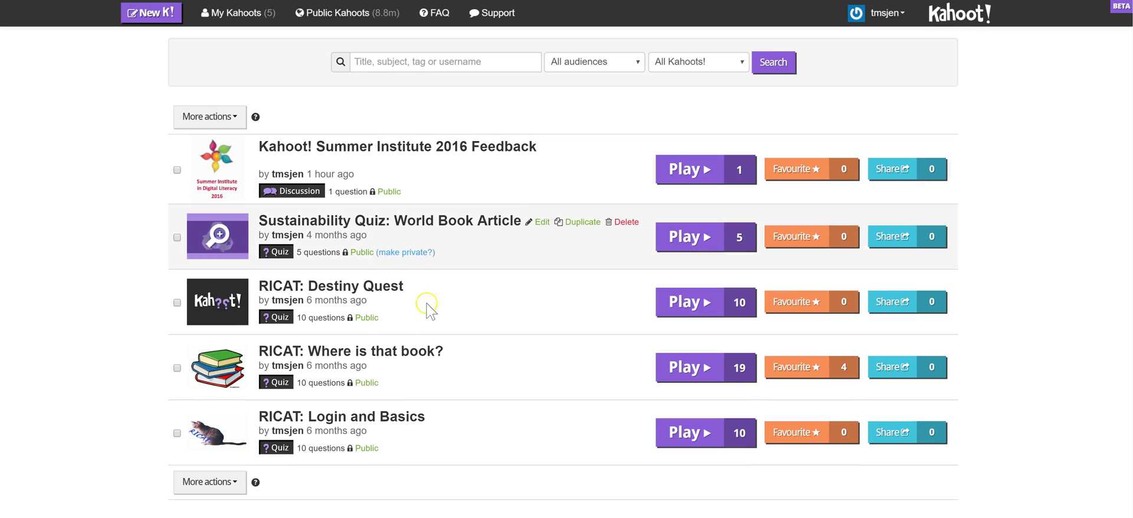
pyautogui.click(412, 351)
pyautogui.click(402, 210)
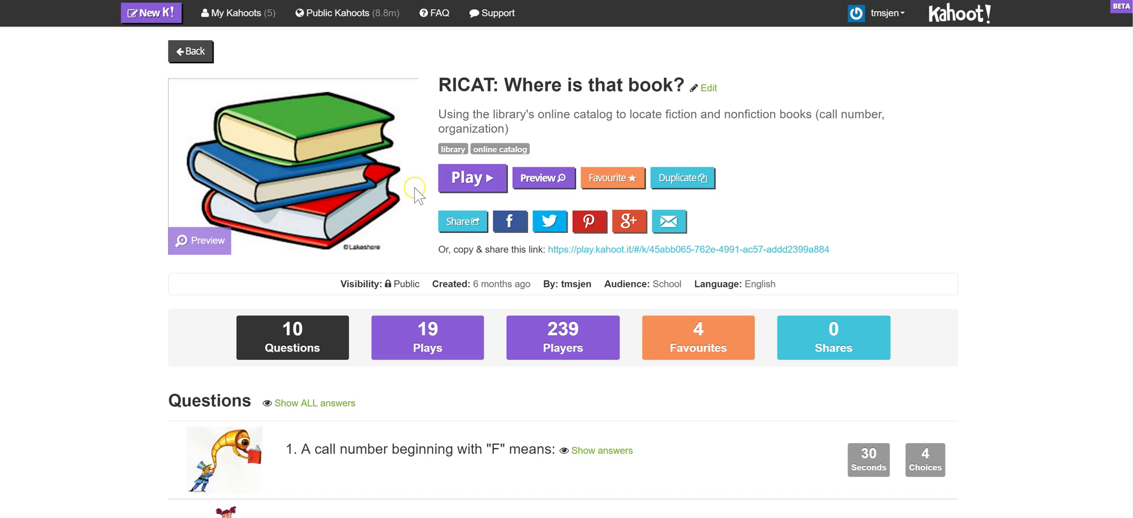
pyautogui.click(537, 181)
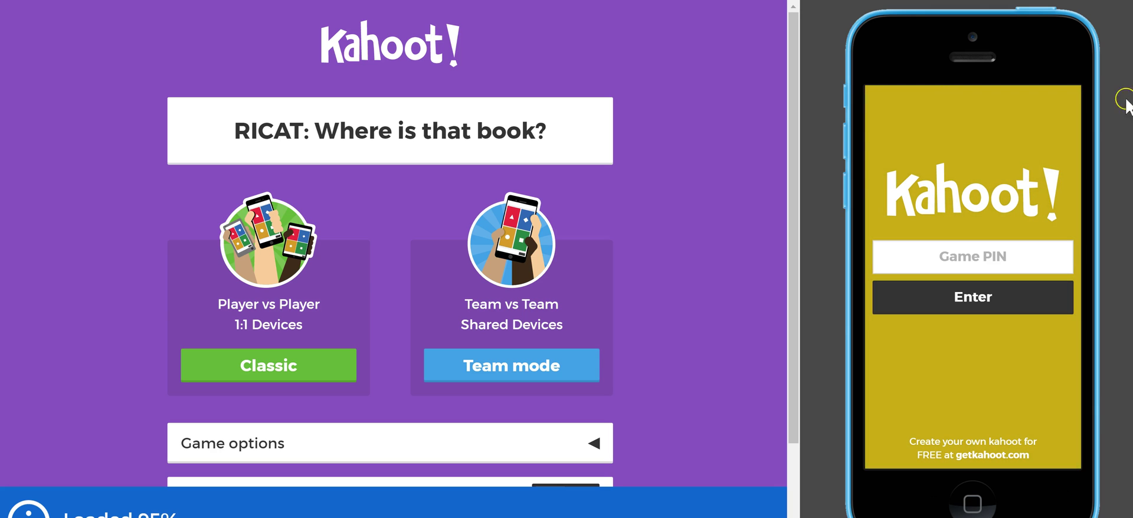
# - Start a Classic preview game and enter its game PIN on the simulated phone
pyautogui.click(913, 256)
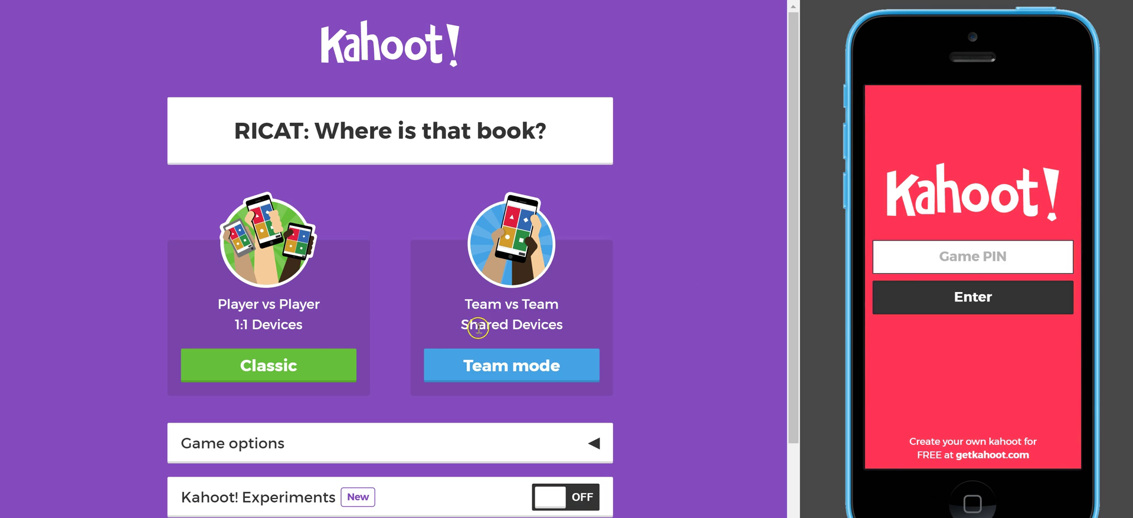
pyautogui.click(317, 361)
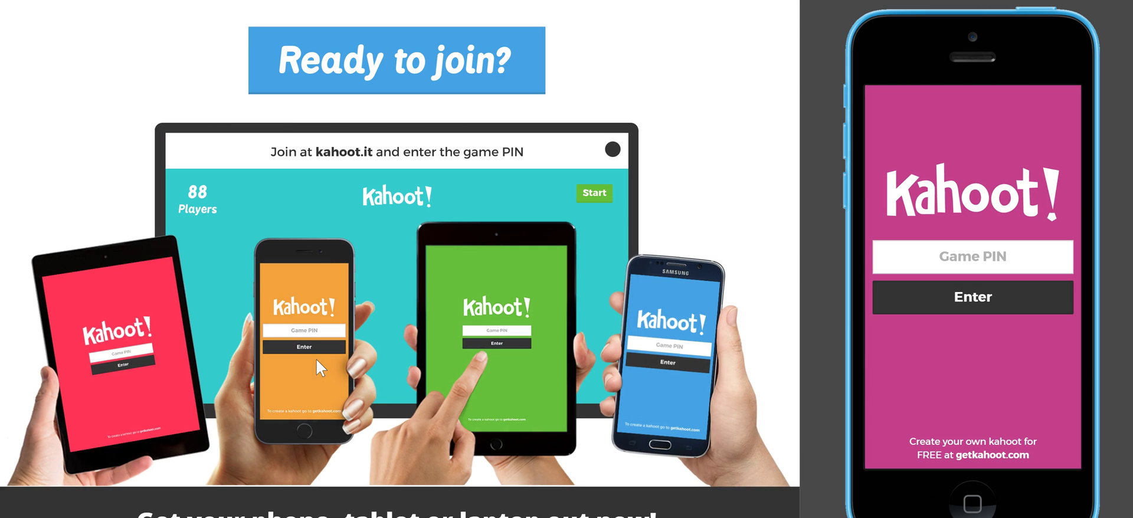
pyautogui.click(931, 254)
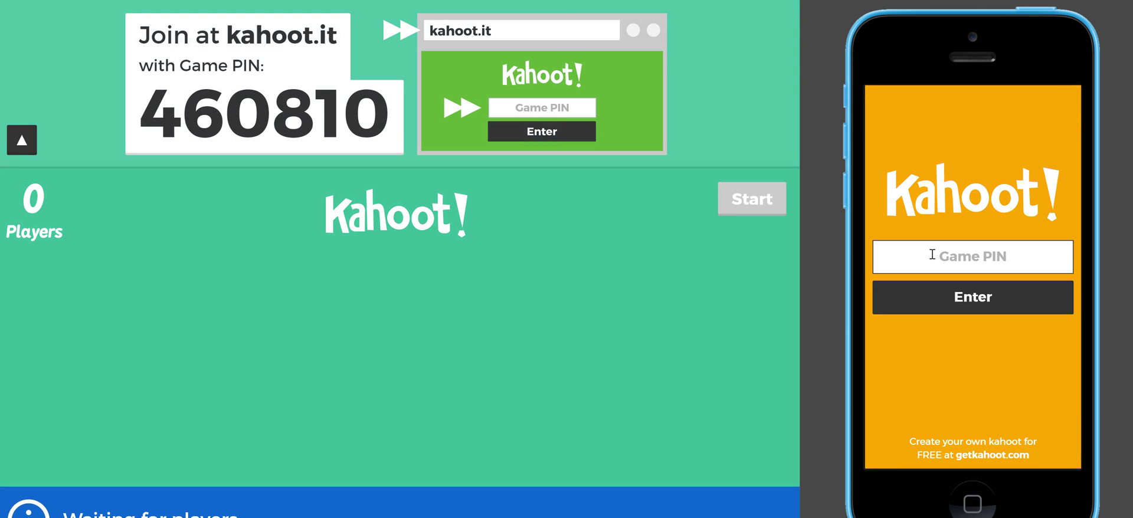
pyautogui.write('460810')
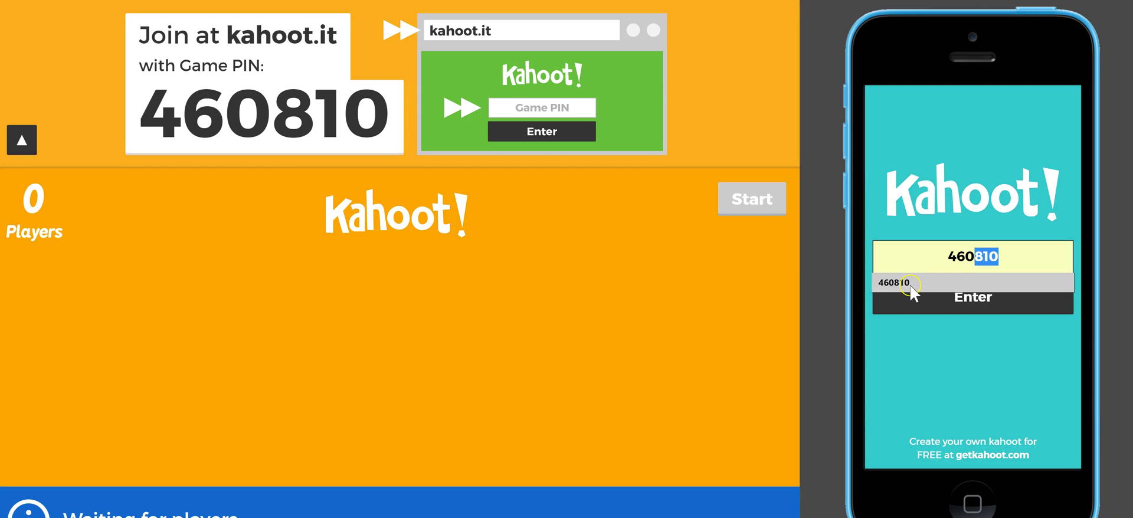
pyautogui.click(910, 284)
pyautogui.click(927, 303)
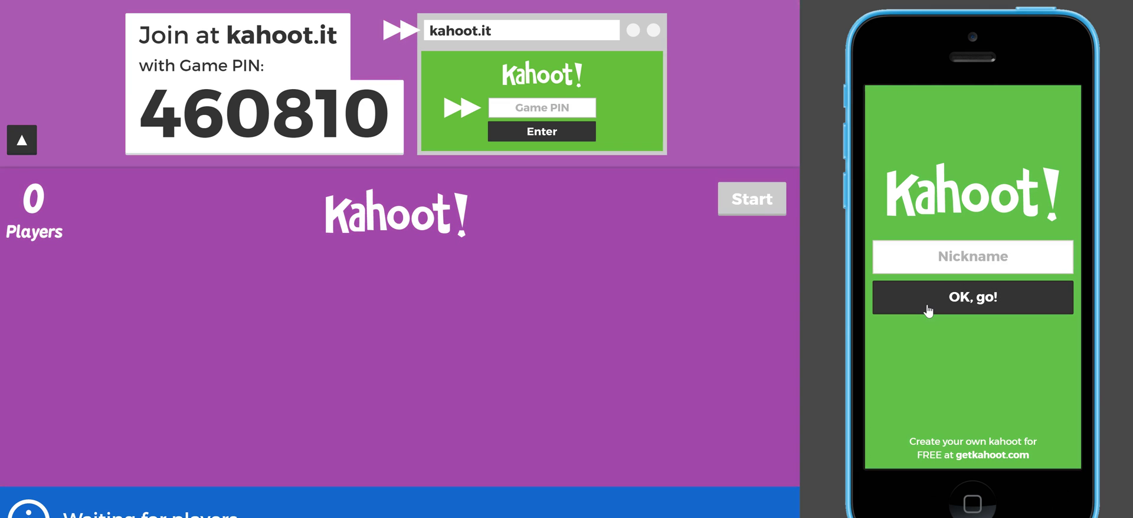
# - Join the game lobby under the nickname student1
pyautogui.click(951, 247)
pyautogui.write('st')
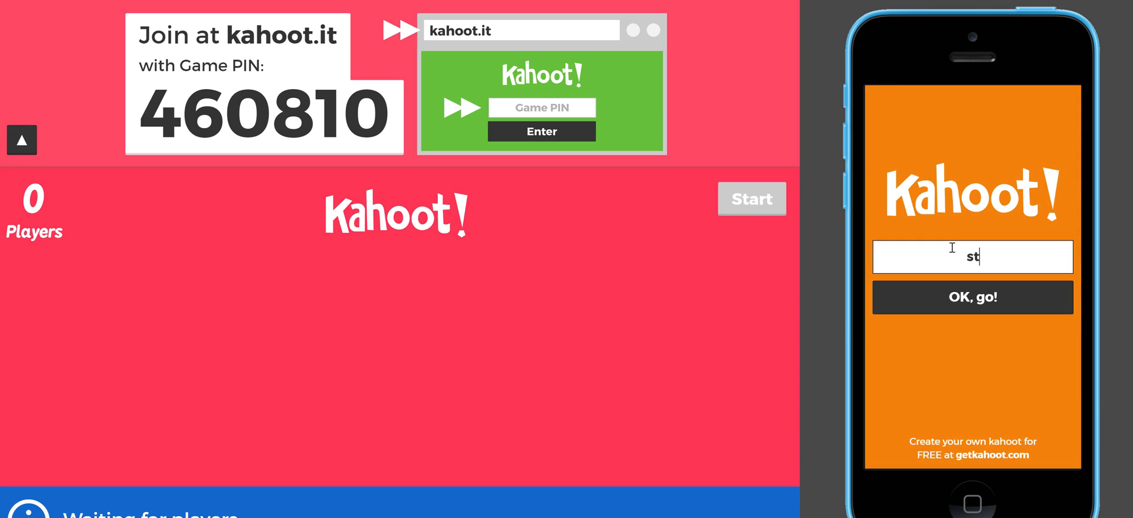
pyautogui.write('udent1')
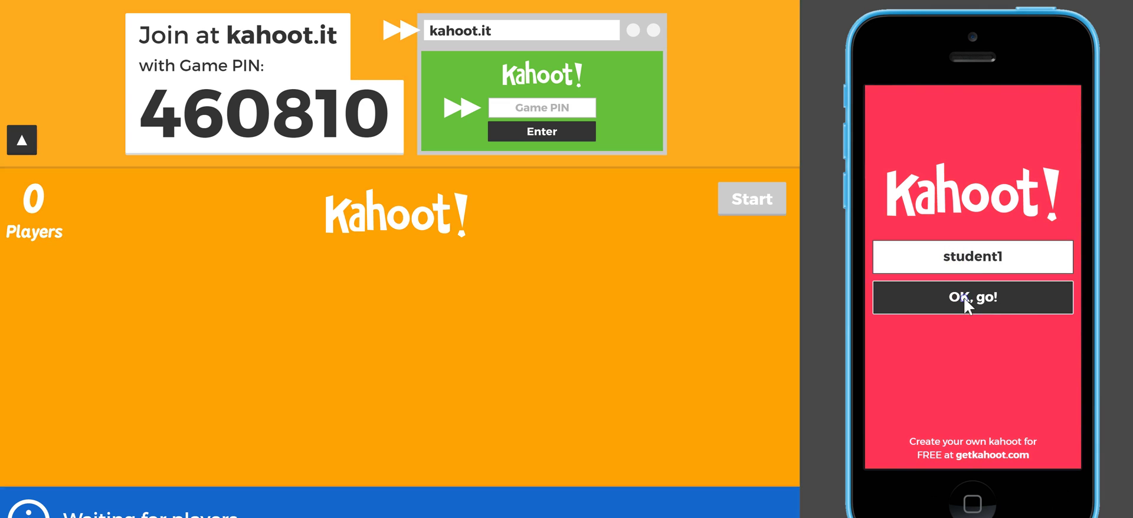
pyautogui.click(965, 298)
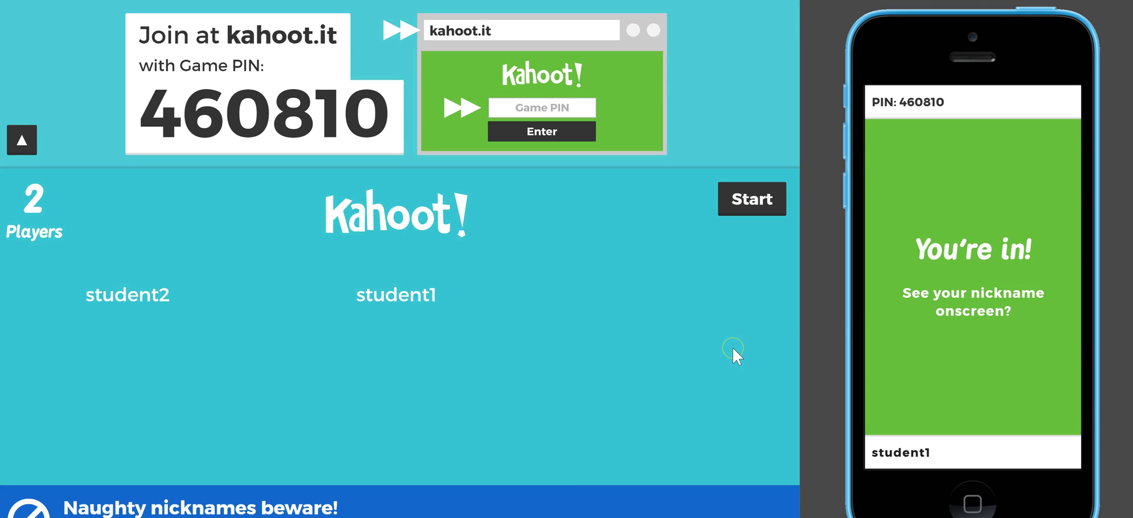
# - Start the game and answer question 1 with 'The book is fiction'
pyautogui.click(751, 213)
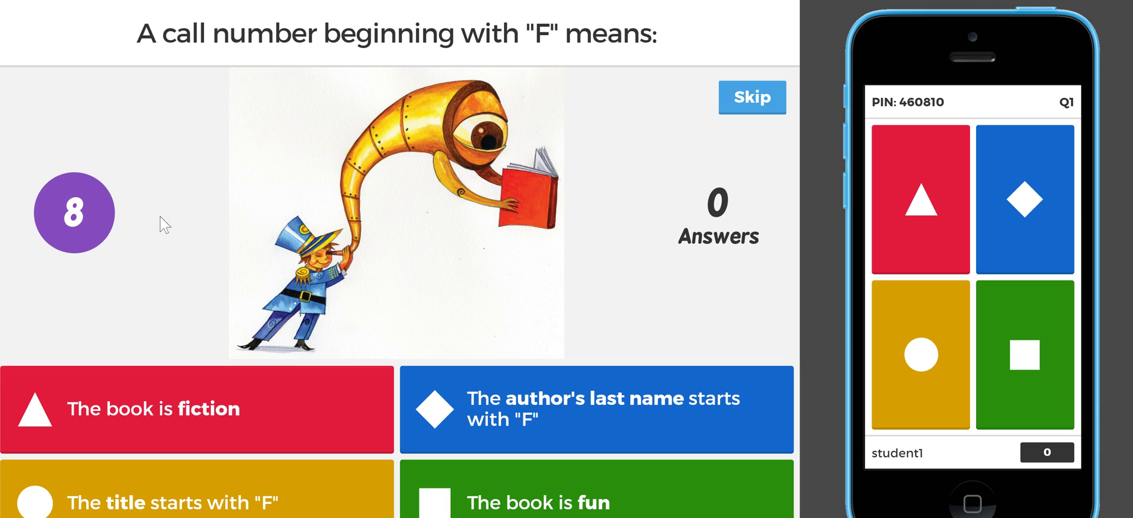
pyautogui.click(182, 203)
pyautogui.click(883, 200)
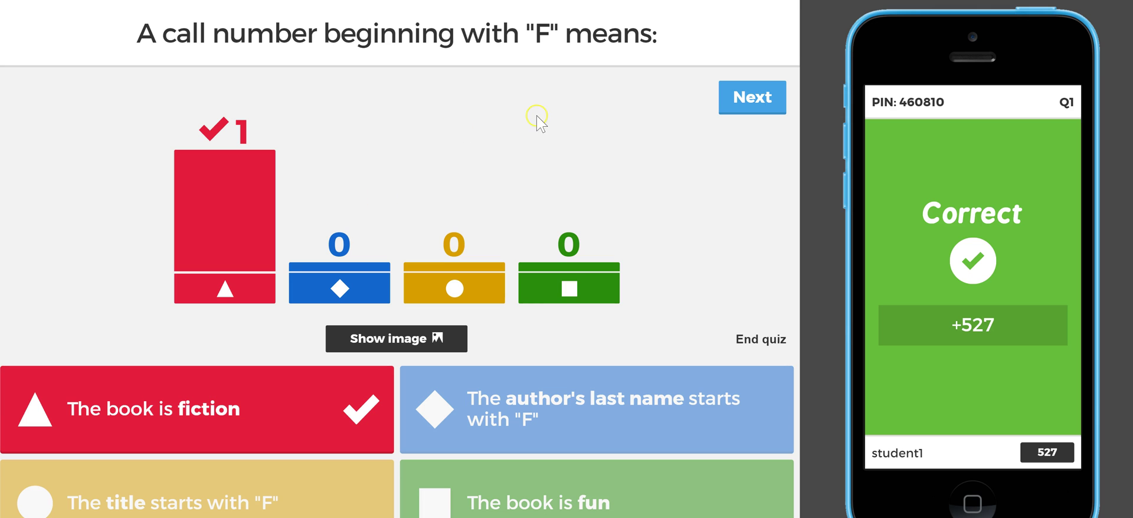
# - Review the question 1 illustration, show the scoreboard, and start Question 2
pyautogui.click(370, 333)
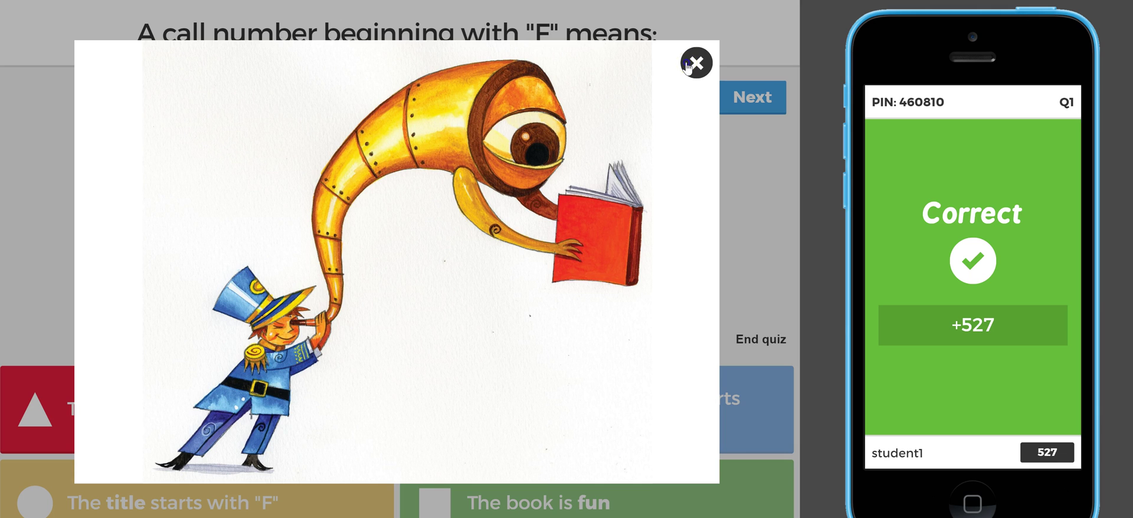
pyautogui.click(688, 64)
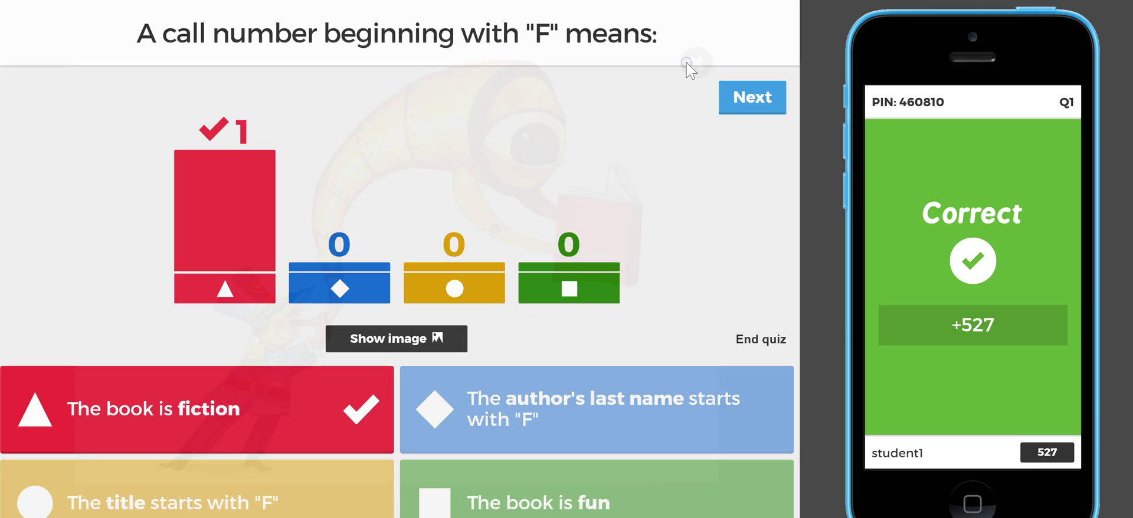
pyautogui.click(734, 99)
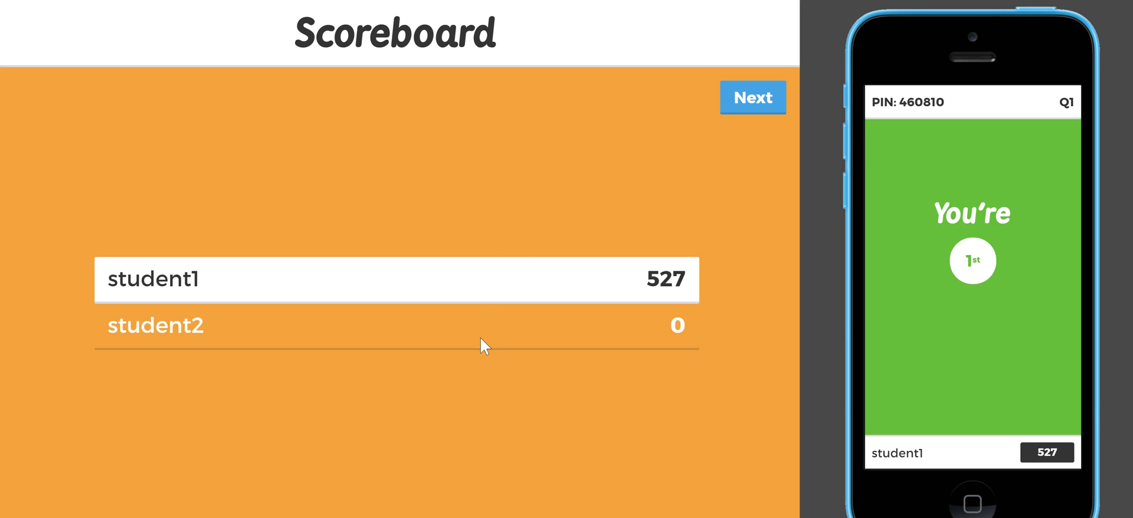
pyautogui.click(754, 105)
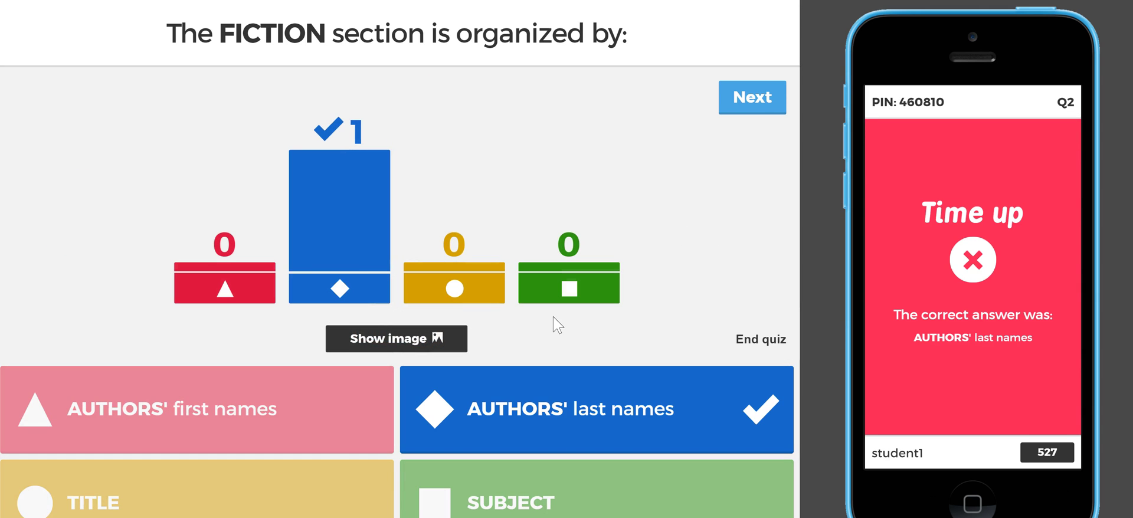
# - View the question 2 picture, show the scoreboard at 636 to 527, and start Question 3
pyautogui.click(434, 348)
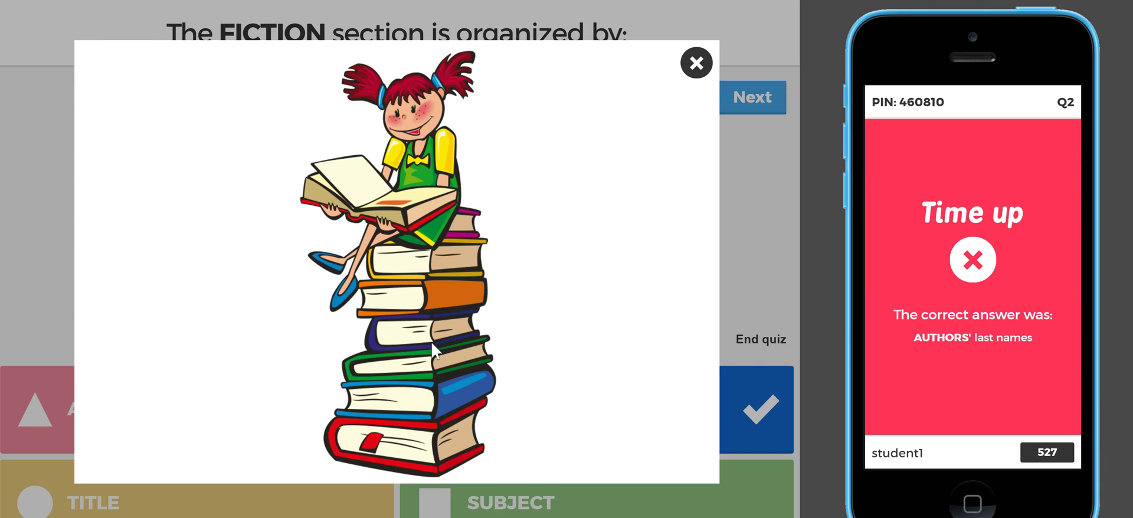
pyautogui.click(689, 63)
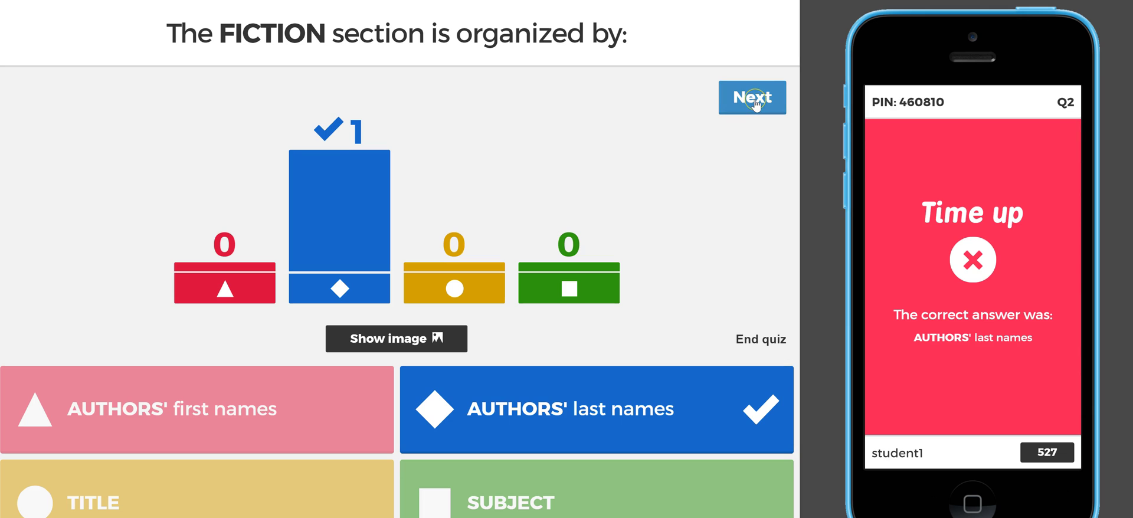
pyautogui.click(755, 104)
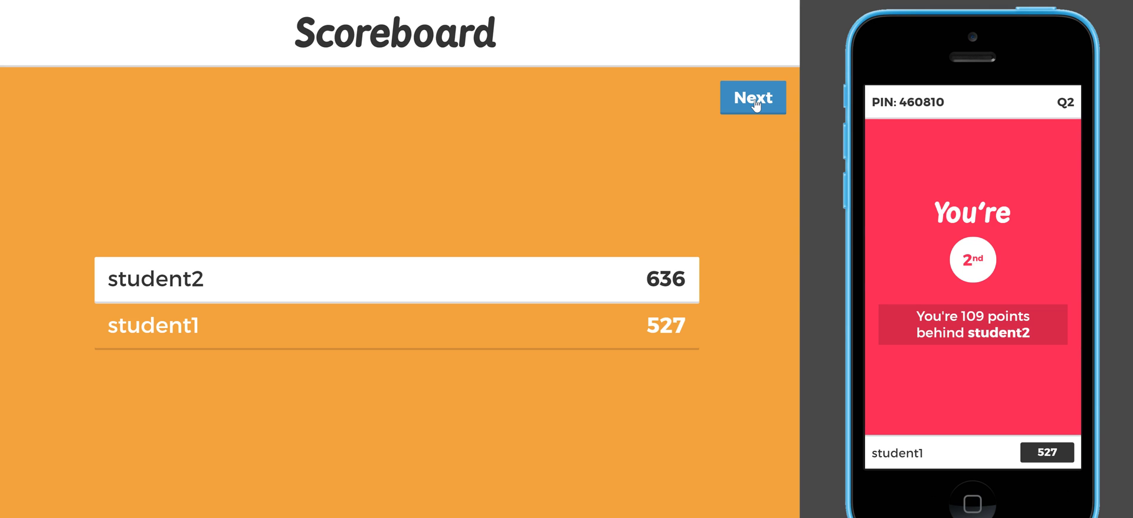
pyautogui.click(888, 301)
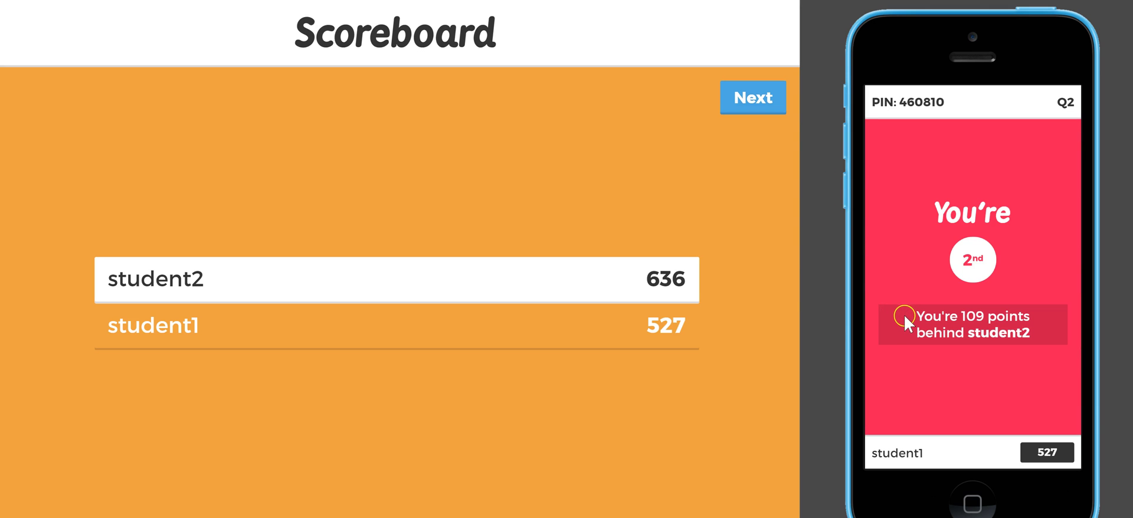
pyautogui.click(742, 108)
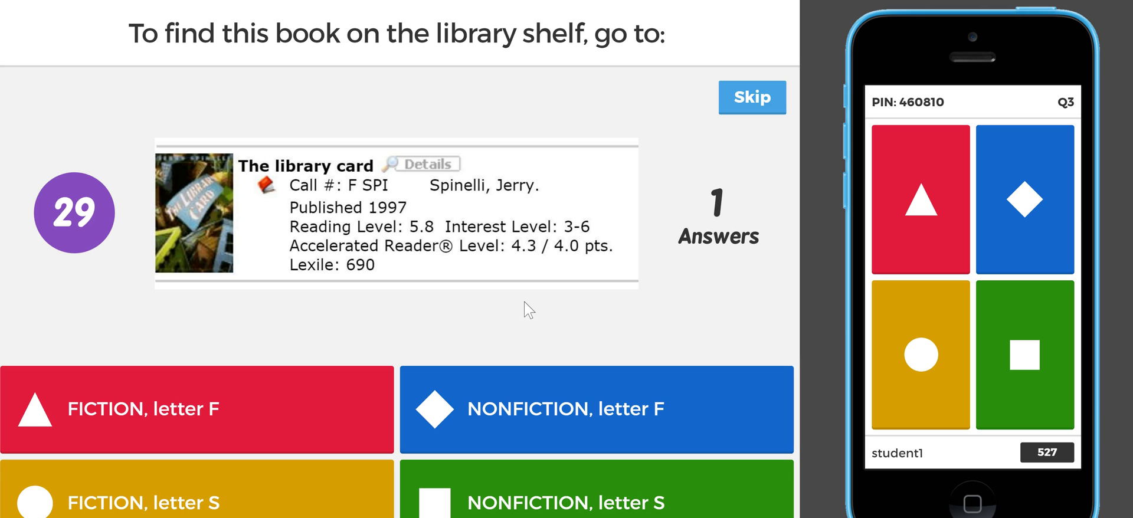
# - Answer question 3 with FICTION, letter S, then end the quiz at the Top scorer screen
pyautogui.click(921, 320)
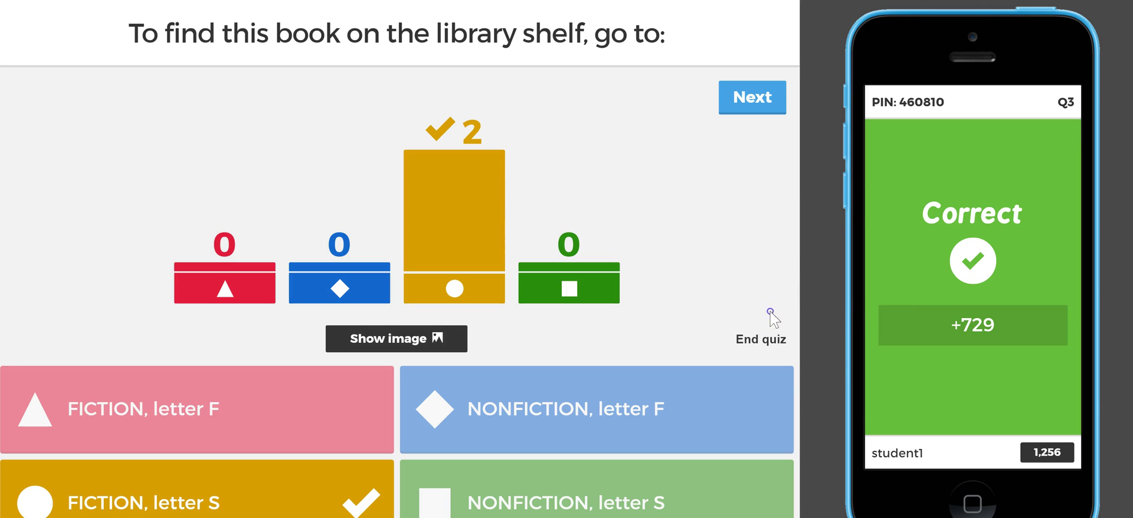
pyautogui.click(762, 341)
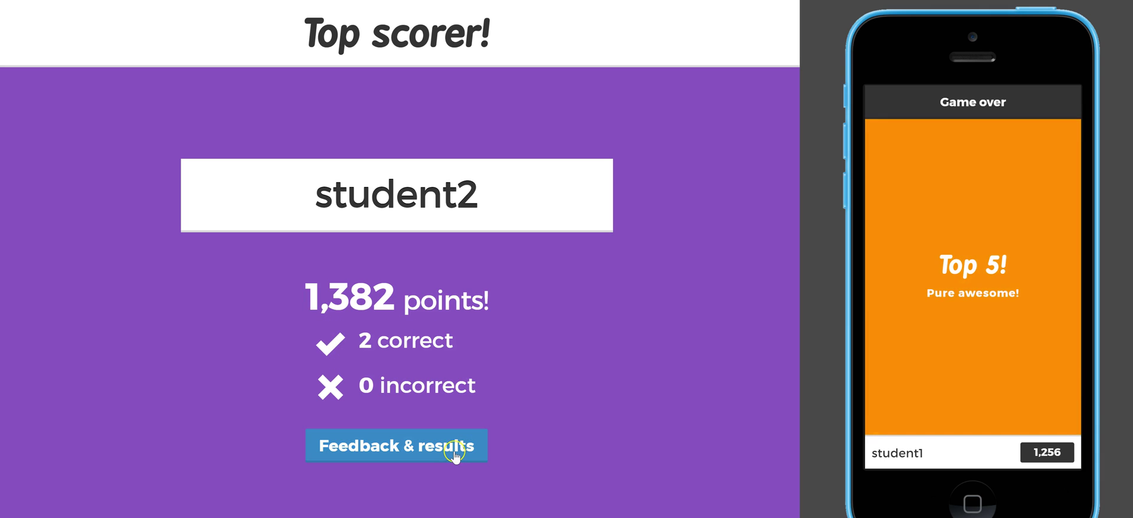
# - Rate the kahoot three stars, thumbs-up for learning and recommending, with a neutral feeling
pyautogui.click(454, 457)
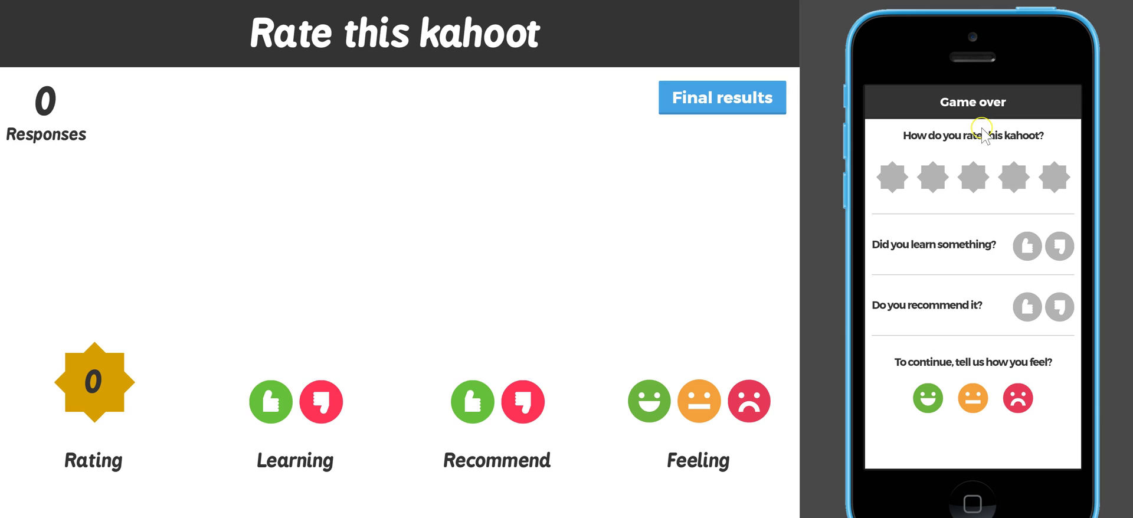
pyautogui.click(978, 175)
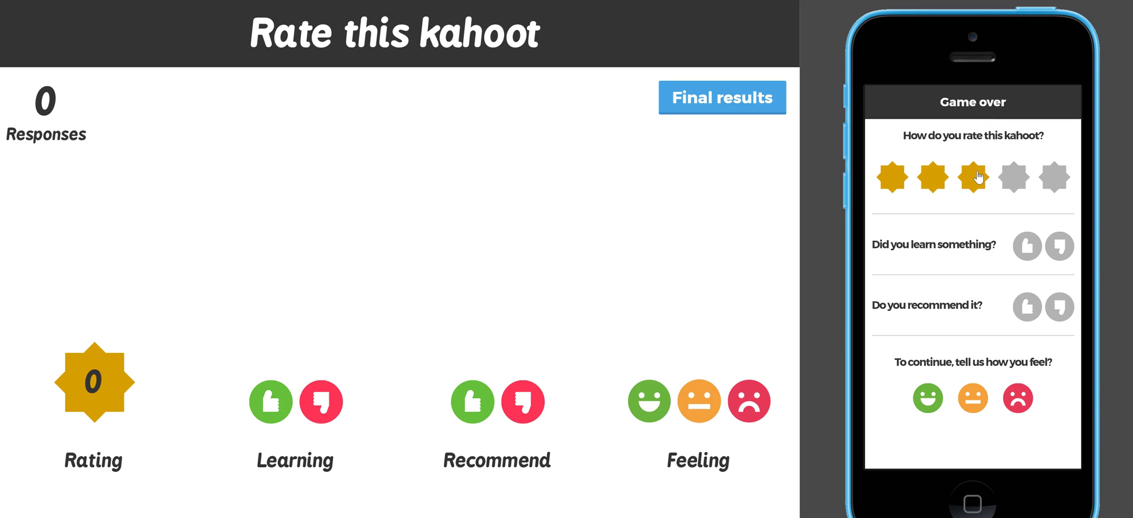
pyautogui.click(1027, 243)
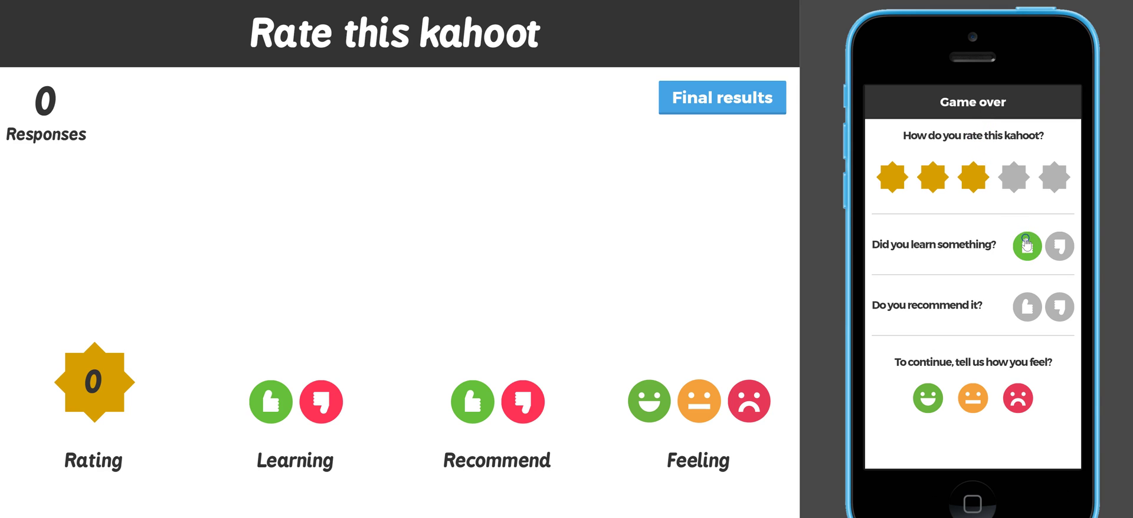
pyautogui.click(1028, 305)
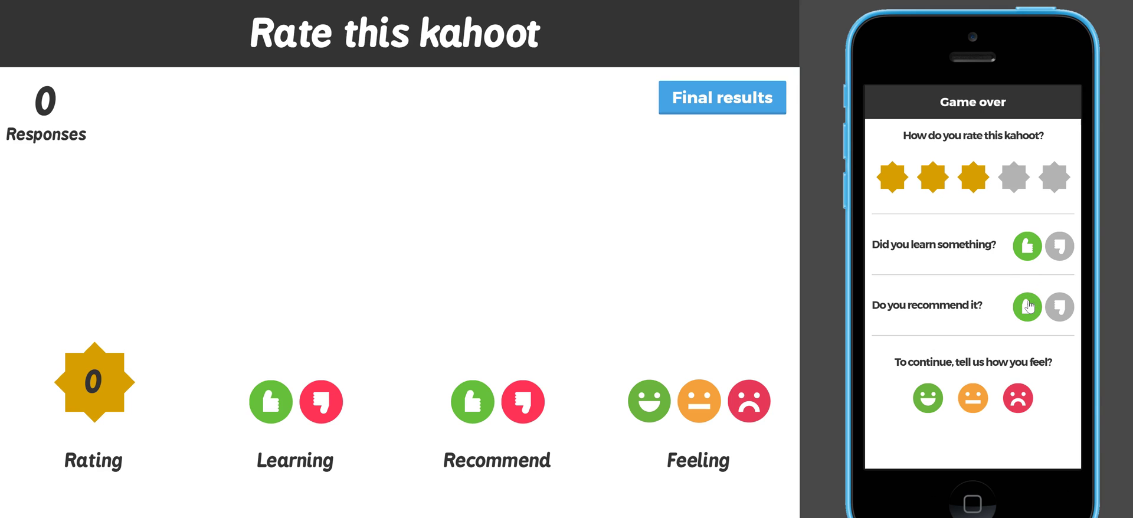
pyautogui.click(968, 400)
pyautogui.click(972, 399)
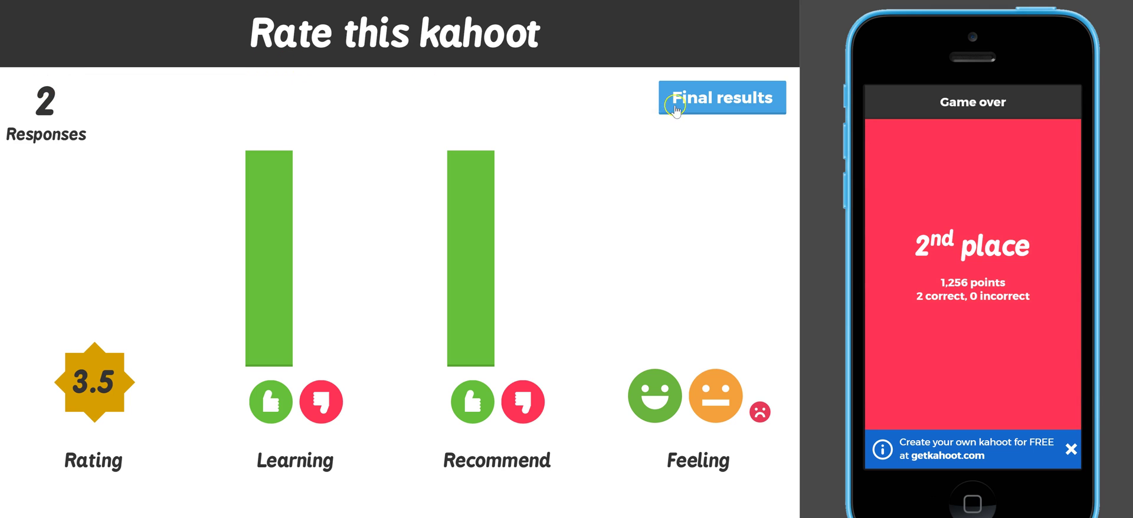
# - Show the Final Scoreboard with student2 on 1,382 and student1 on 1,256 points
pyautogui.click(700, 102)
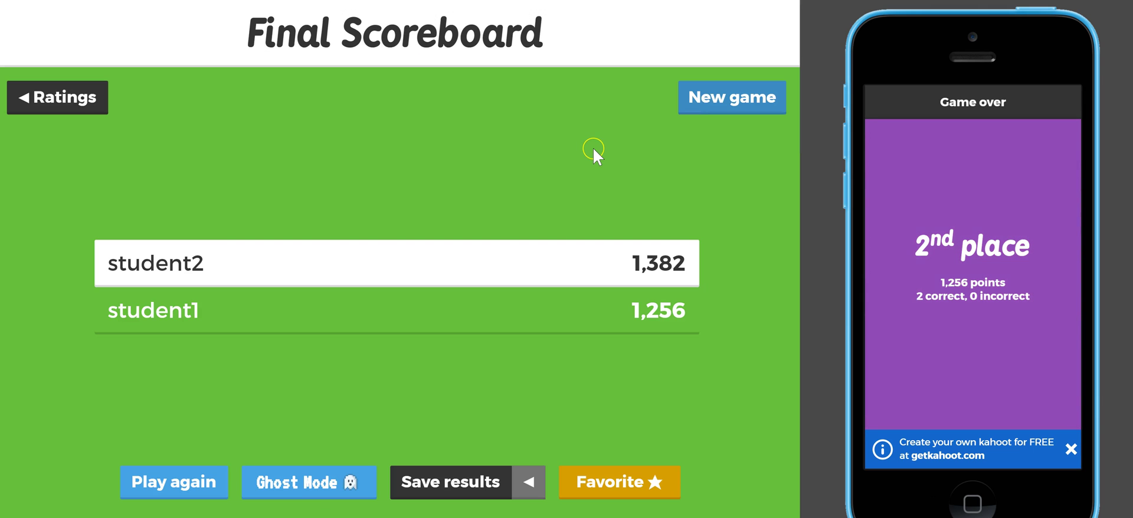